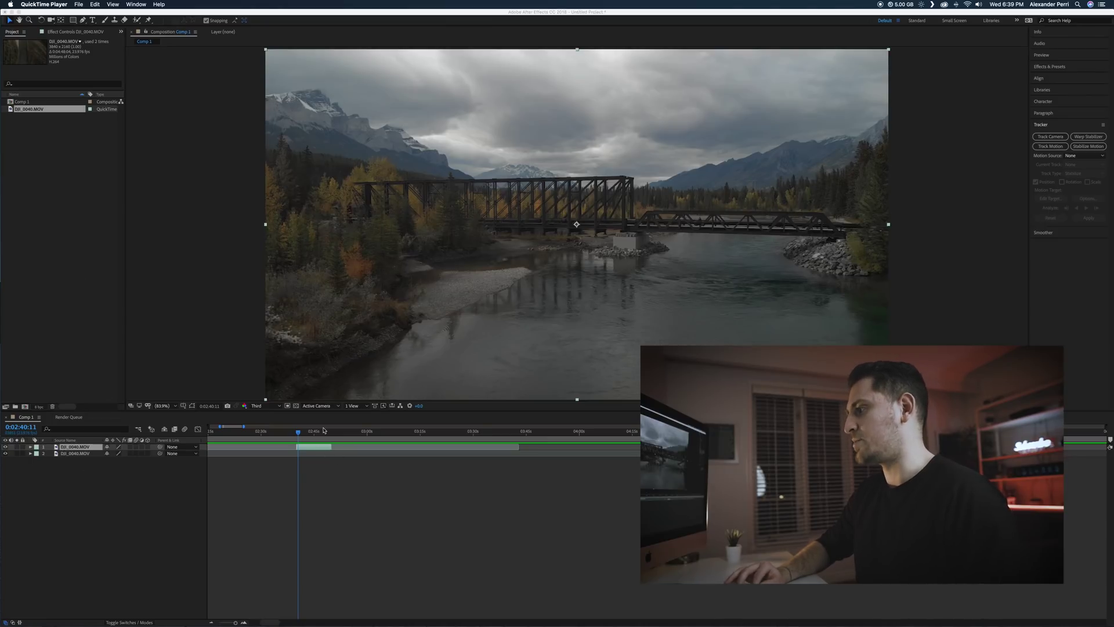
# Preview the drone footage from a slightly earlier point in the timeline.
pyautogui.click(299, 433)
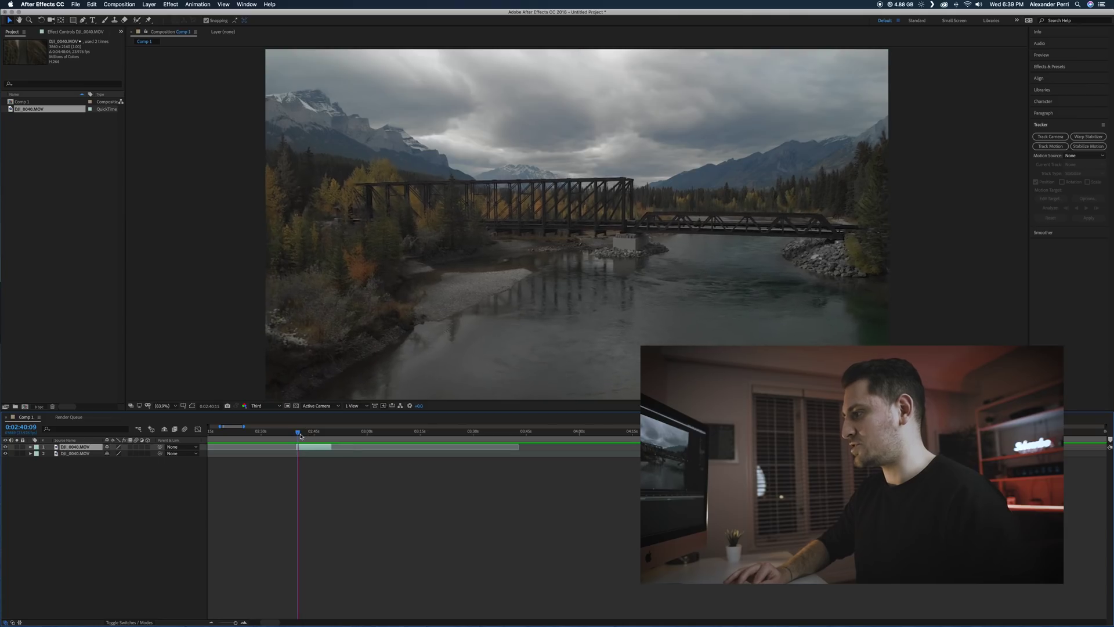
pyautogui.moveTo(300, 435); pyautogui.dragTo(297, 436)
pyautogui.press('space')
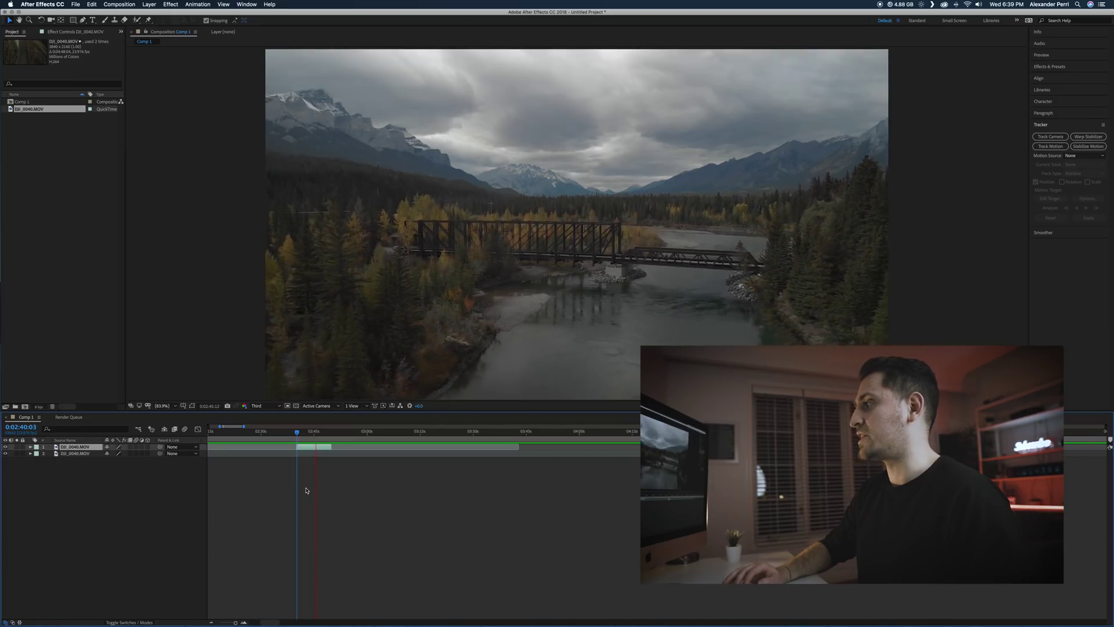
pyautogui.press('space')
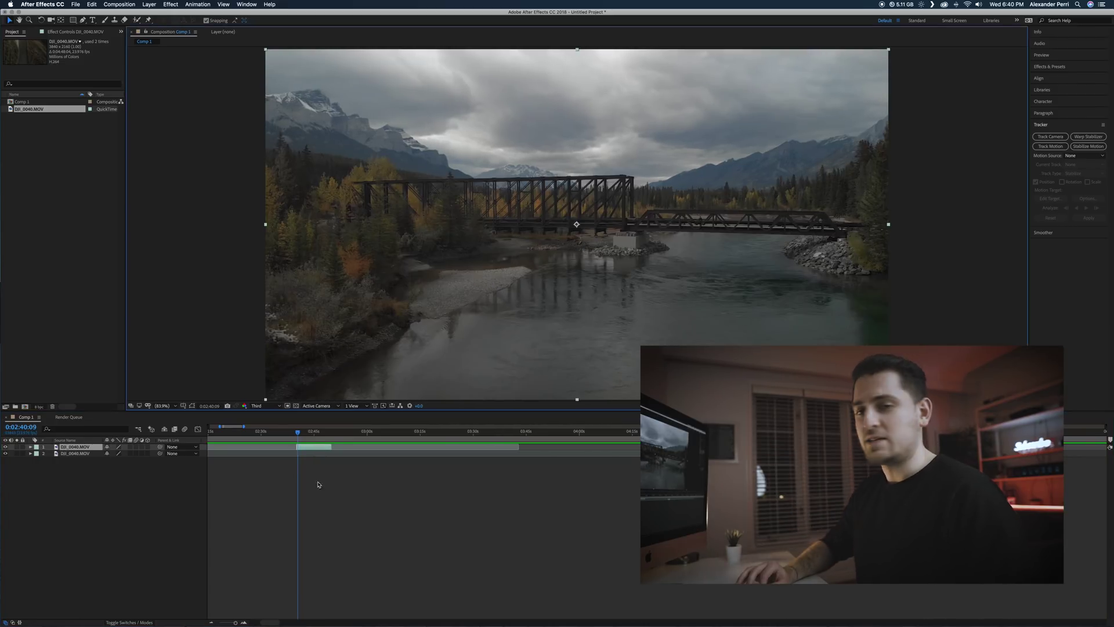
# Drop the viewer resolution from Third to Quarter and expand the Effects & Presets list.
pyautogui.click(274, 406)
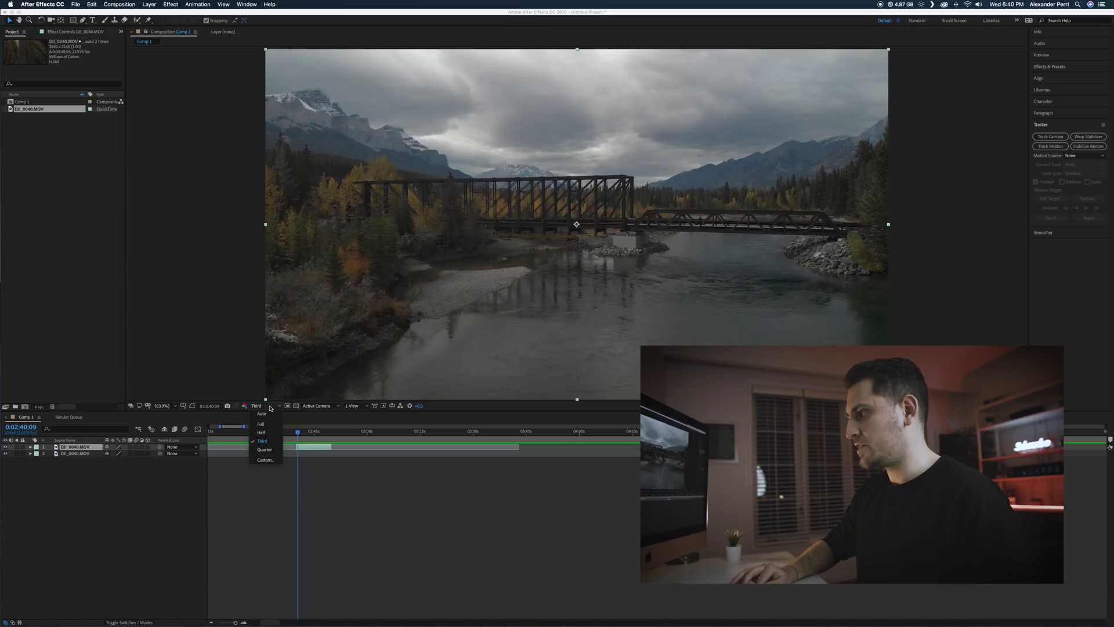
pyautogui.click(264, 450)
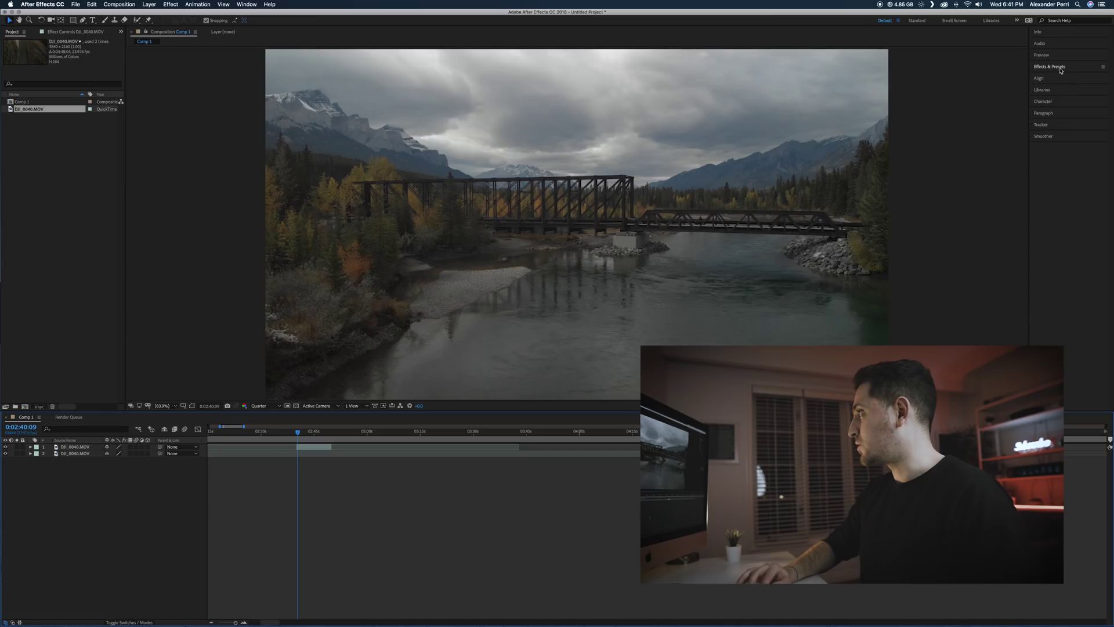
pyautogui.click(1059, 67)
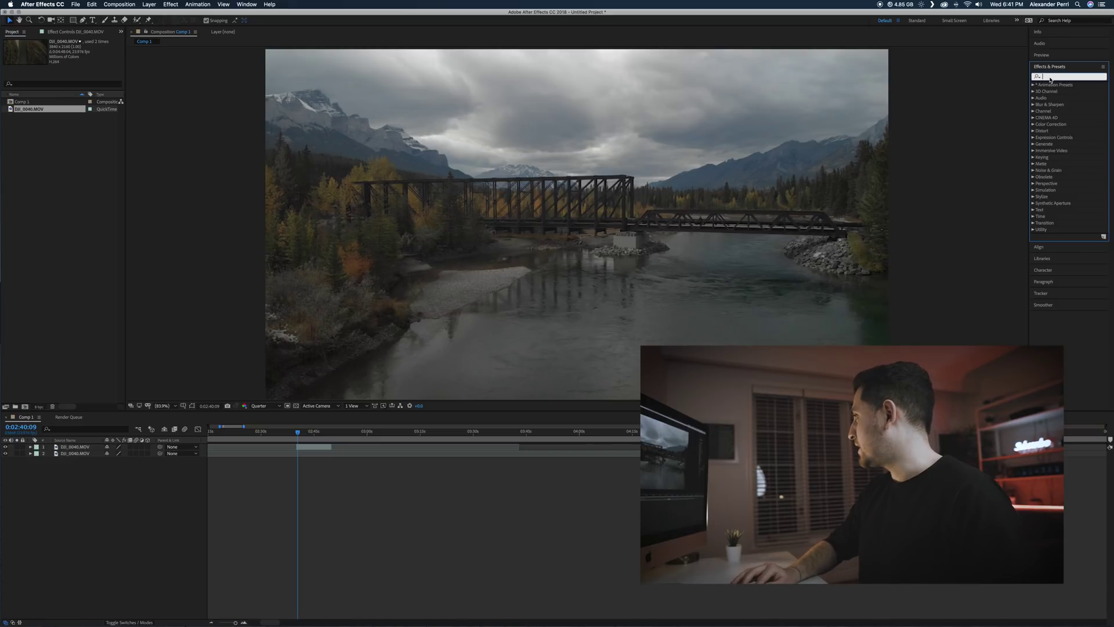
# Search 'camera tra', drag 3D Camera Tracker onto the drone clip, and select the tracked layer.
pyautogui.write('camera tracker')
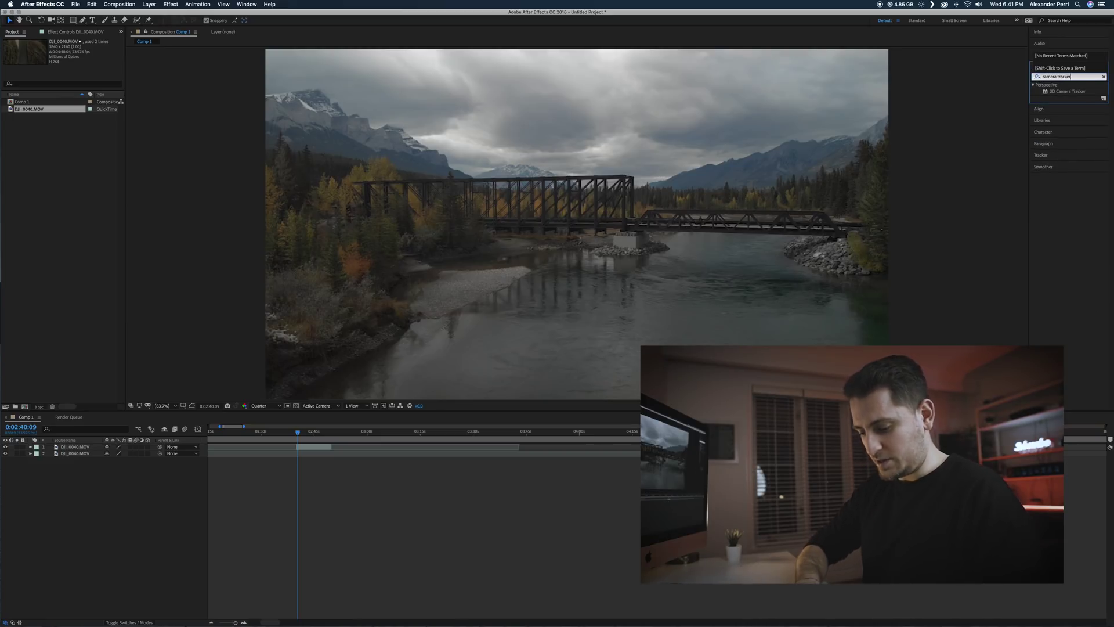
pyautogui.click(1062, 93)
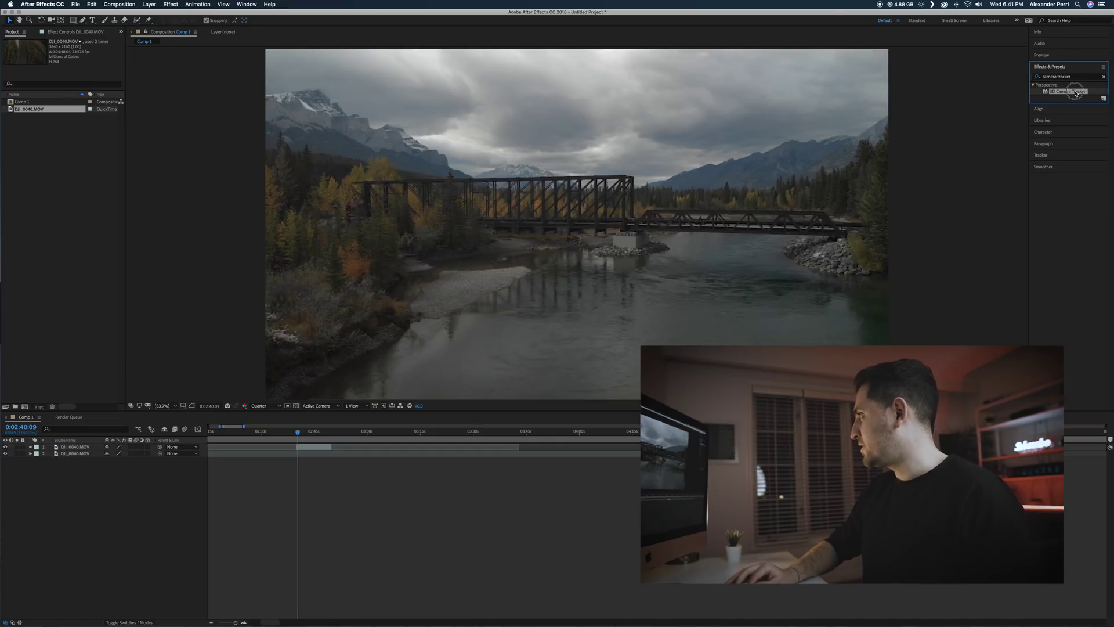
pyautogui.moveTo(1076, 93); pyautogui.dragTo(529, 239)
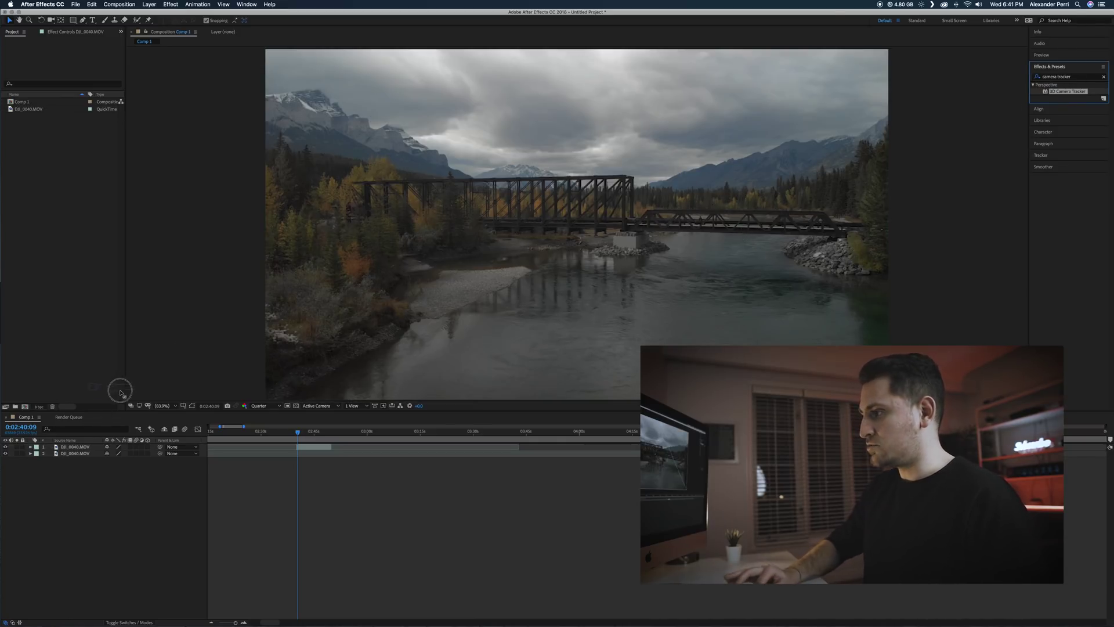
pyautogui.click(87, 447)
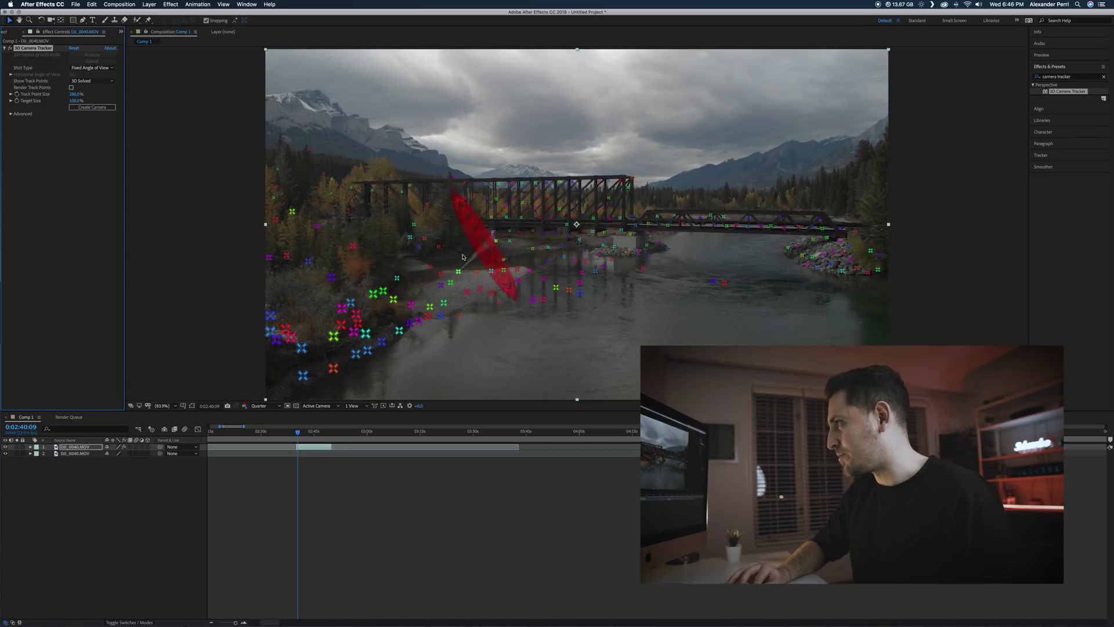
# Target a track point on the bridge and create a text layer with a tracker camera.
pyautogui.click(706, 230)
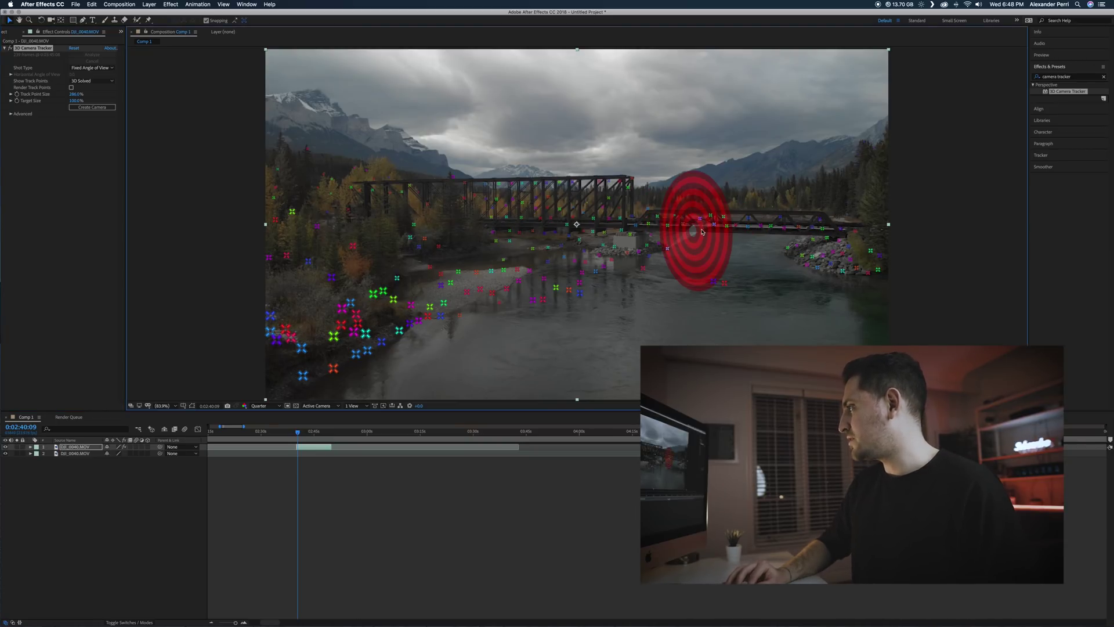
pyautogui.rightClick(701, 231)
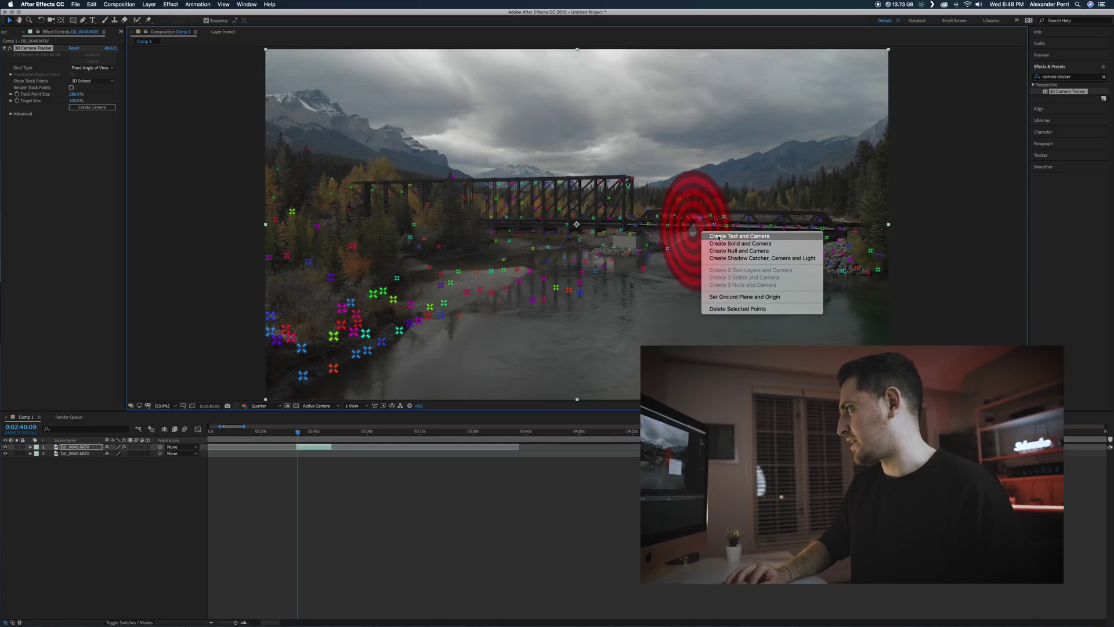
pyautogui.click(719, 237)
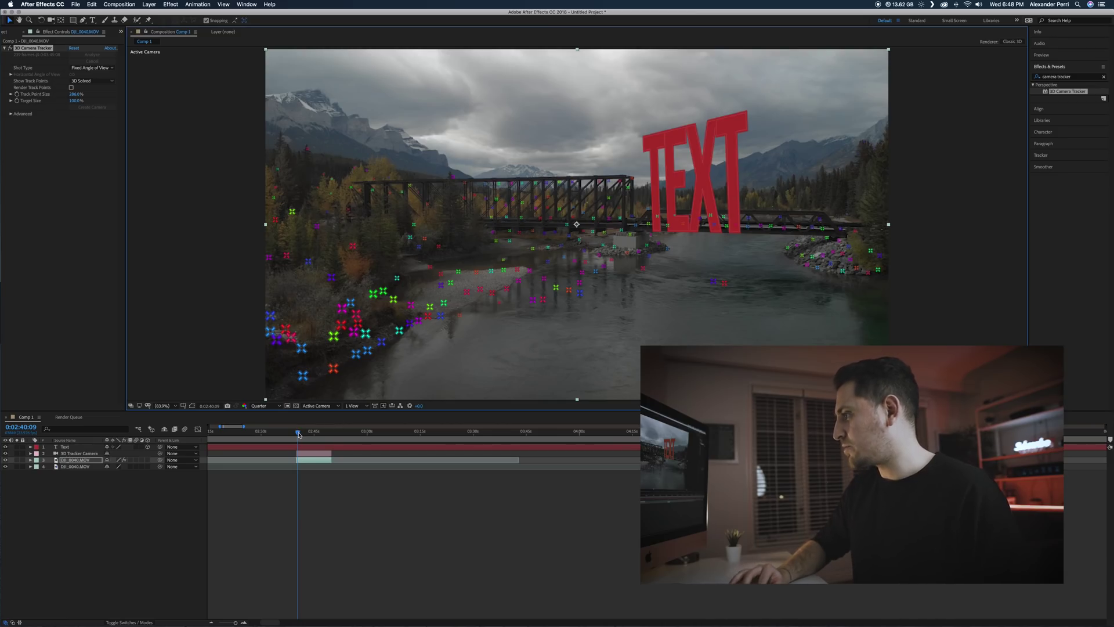
# Scrub and play the composition to check the red TEXT stays locked to the bridge.
pyautogui.moveTo(299, 434); pyautogui.dragTo(300, 434)
pyautogui.click(309, 484)
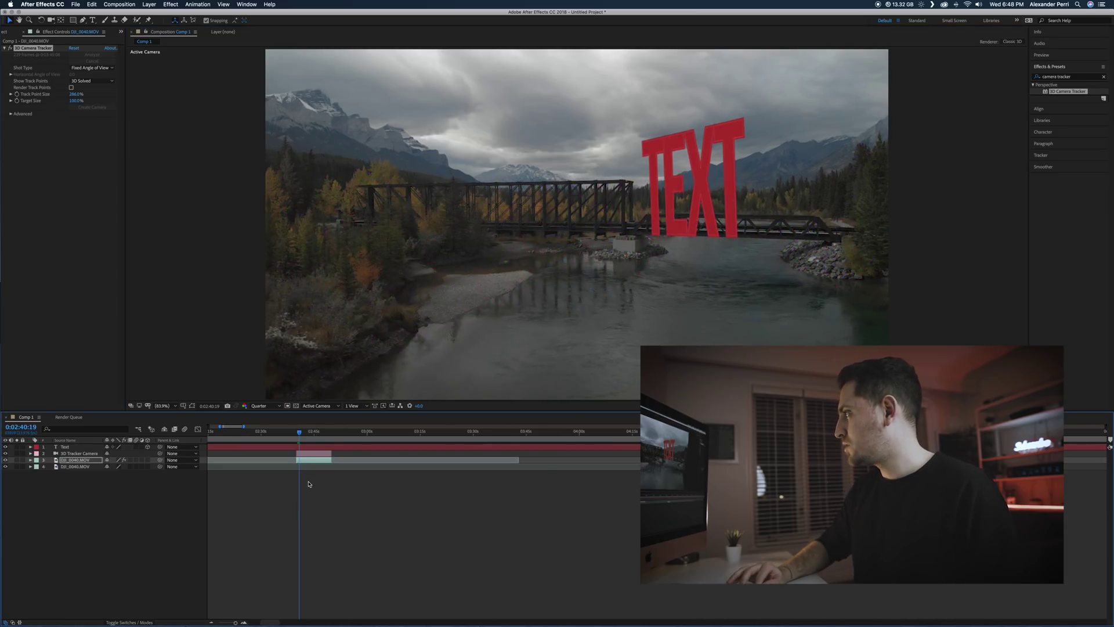
pyautogui.press('space')
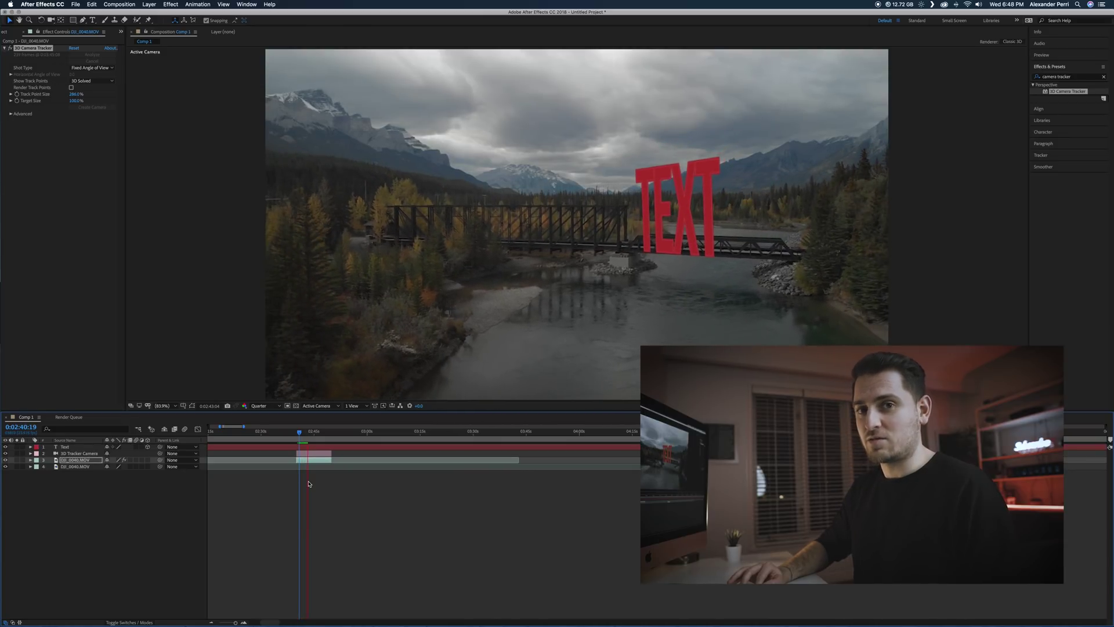
pyautogui.click(301, 434)
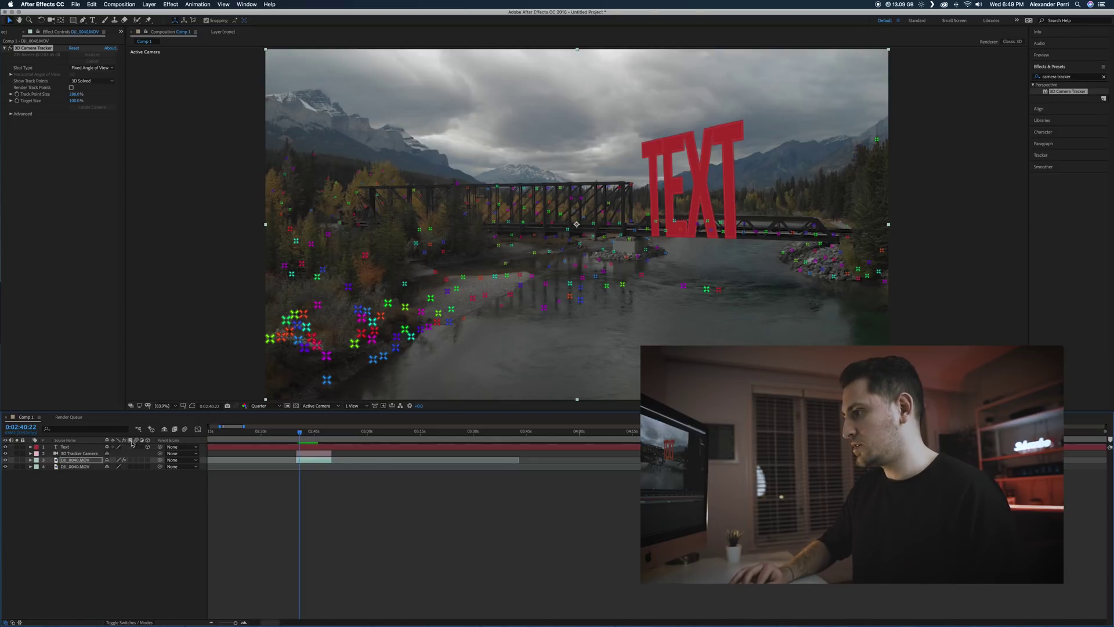
# Replace the placeholder TEXT with 'BEAUTIFUL LANDSCAPE'.
pyautogui.click(65, 447)
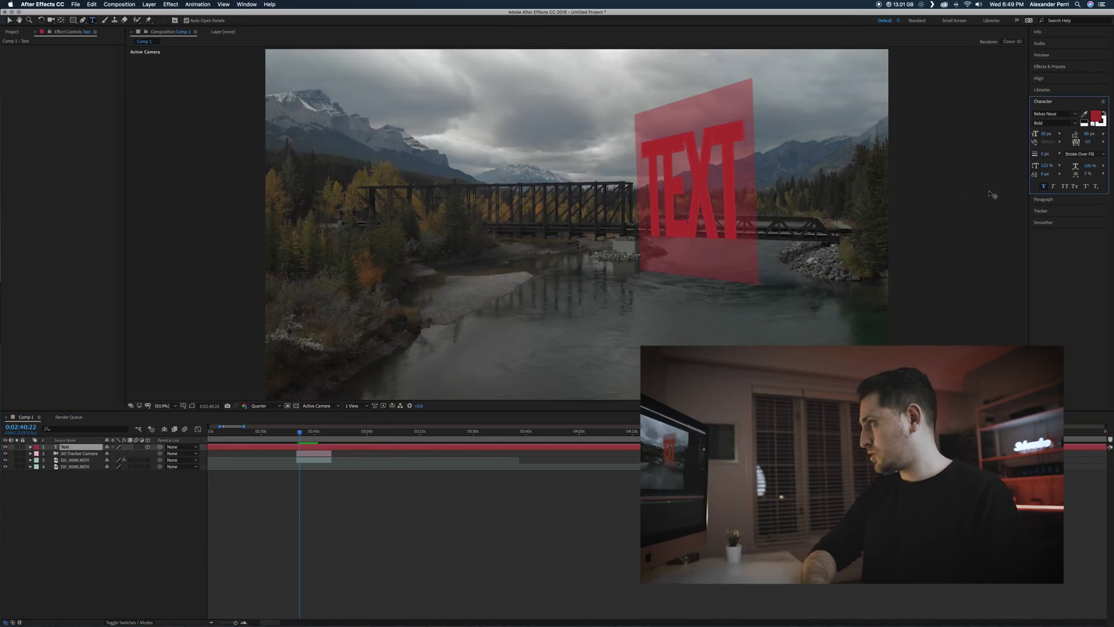
pyautogui.doubleClick(748, 229)
pyautogui.press('BackSpace')
pyautogui.write('BEAUT')
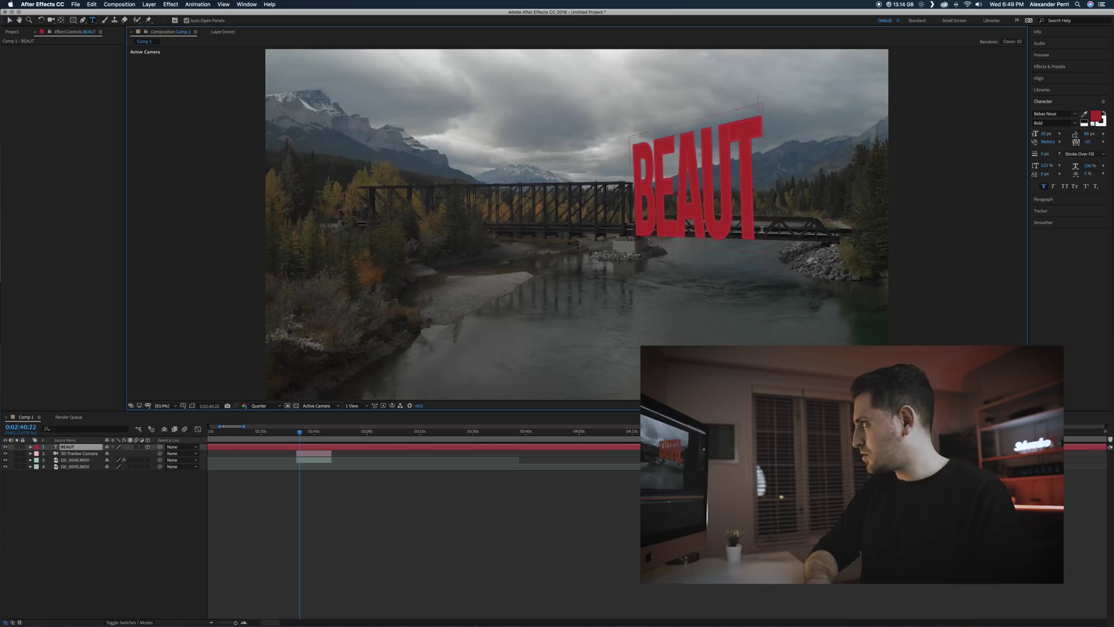
pyautogui.write('IFUL LAN')
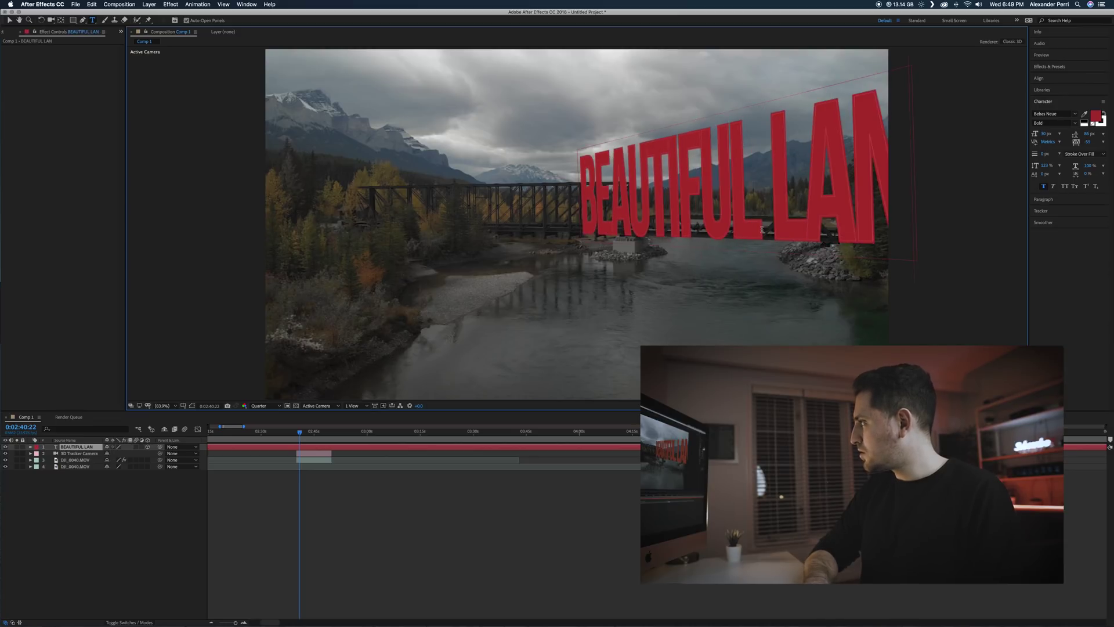
pyautogui.write('DSCAPE')
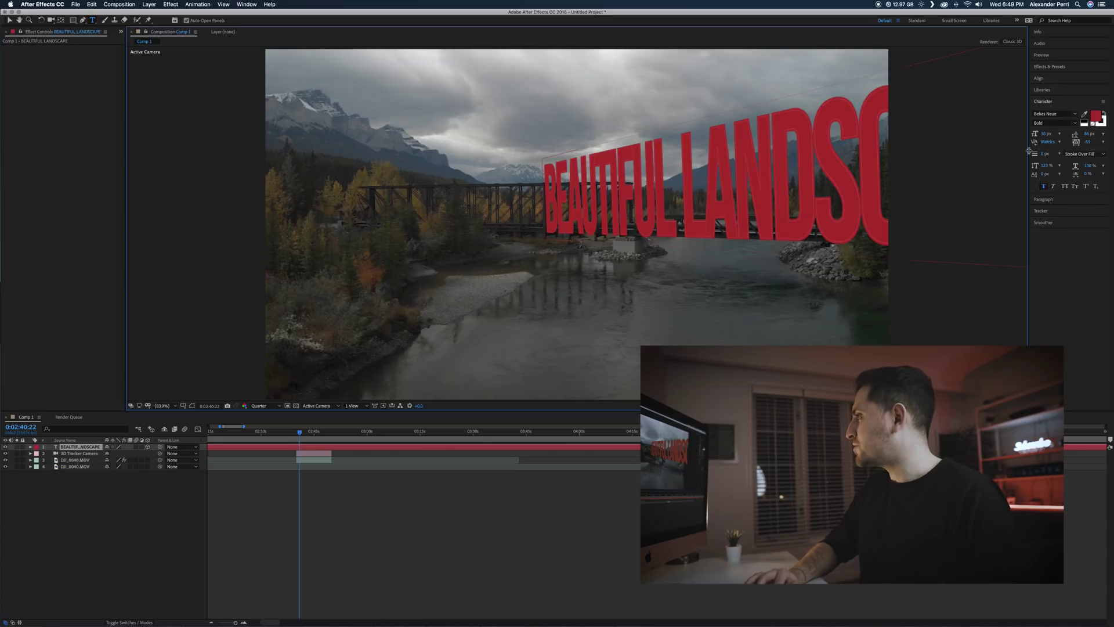
pyautogui.press('Escape')
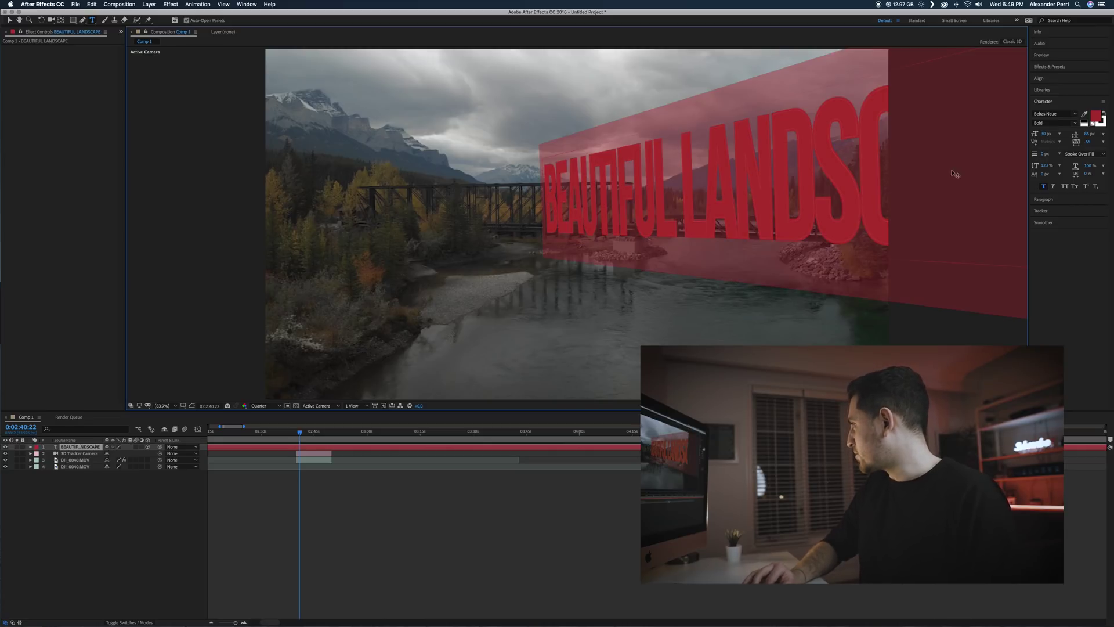
# Set the title's fill colour to white (FFFFFF) and deselect it.
pyautogui.click(1095, 118)
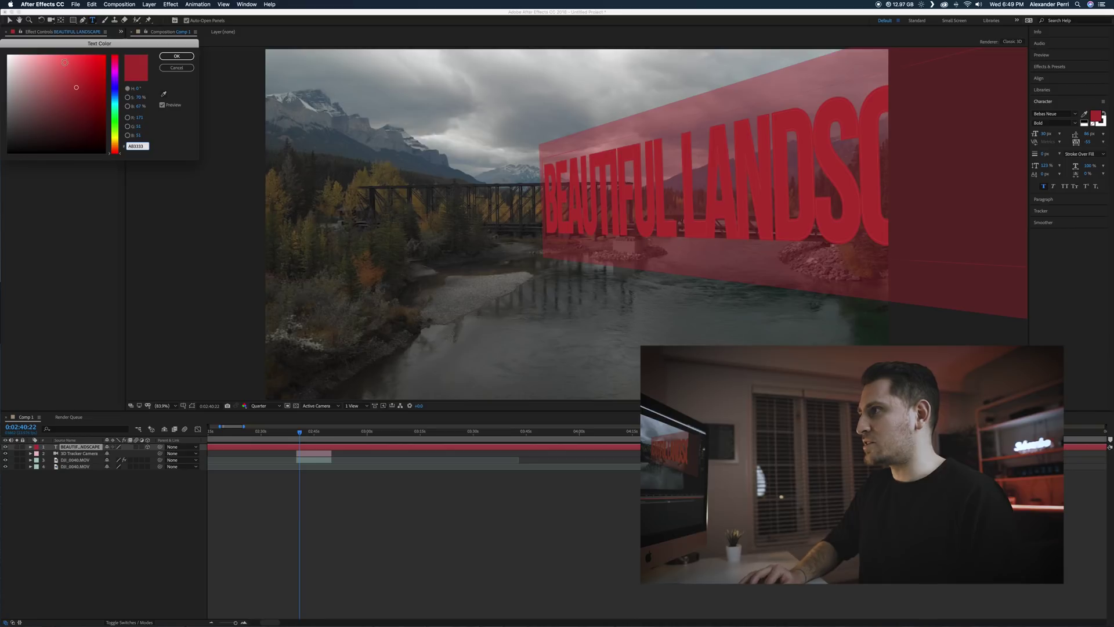
pyautogui.moveTo(23, 60); pyautogui.dragTo(8, 56)
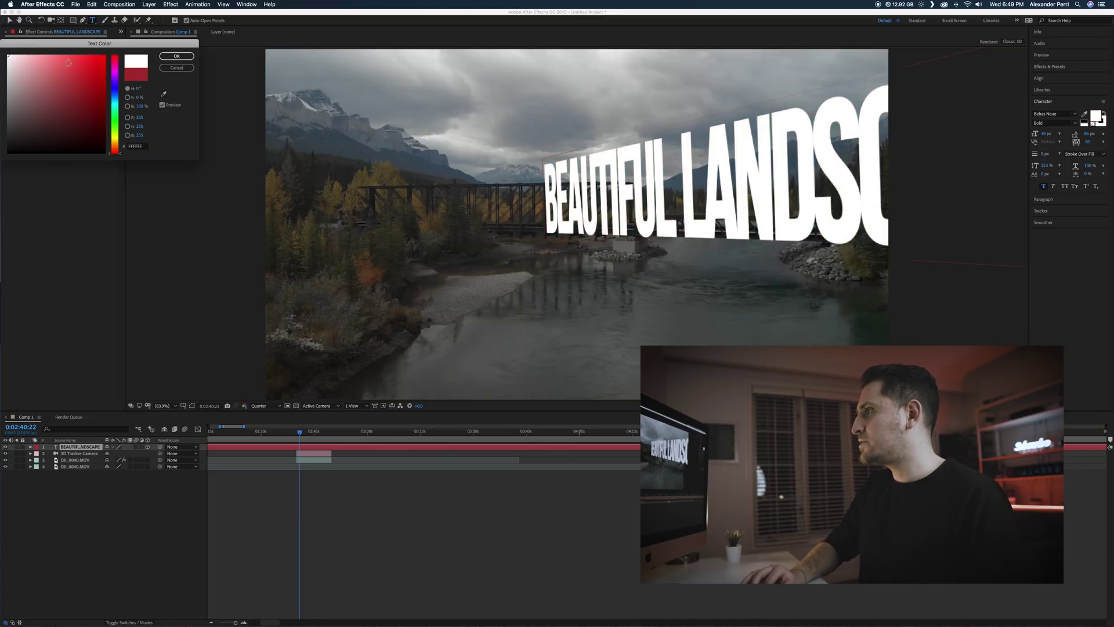
pyautogui.click(176, 56)
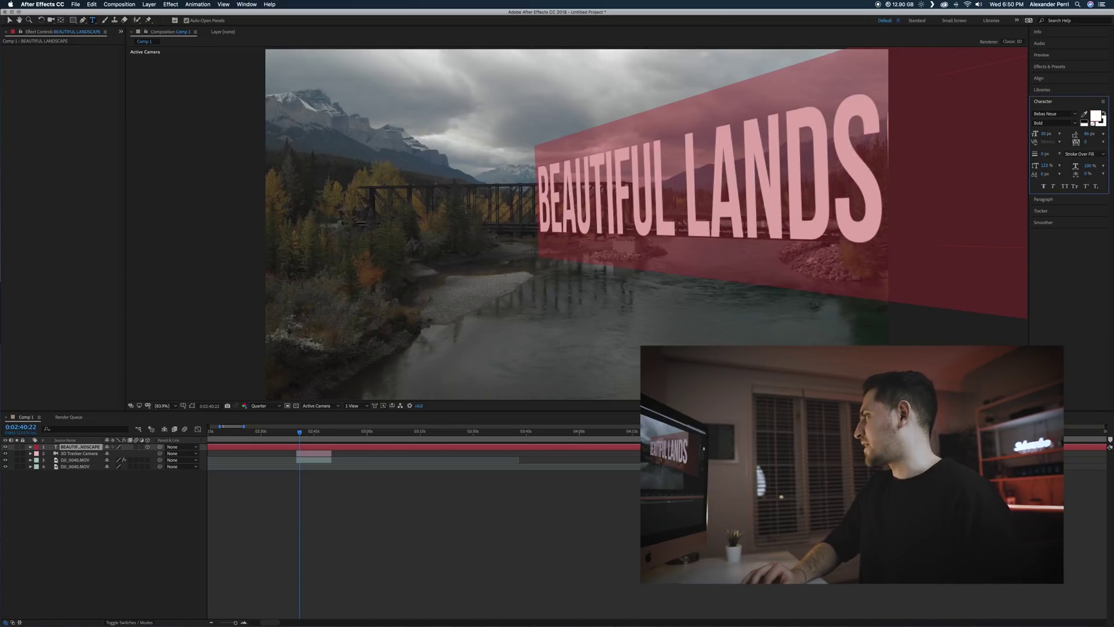
pyautogui.click(879, 188)
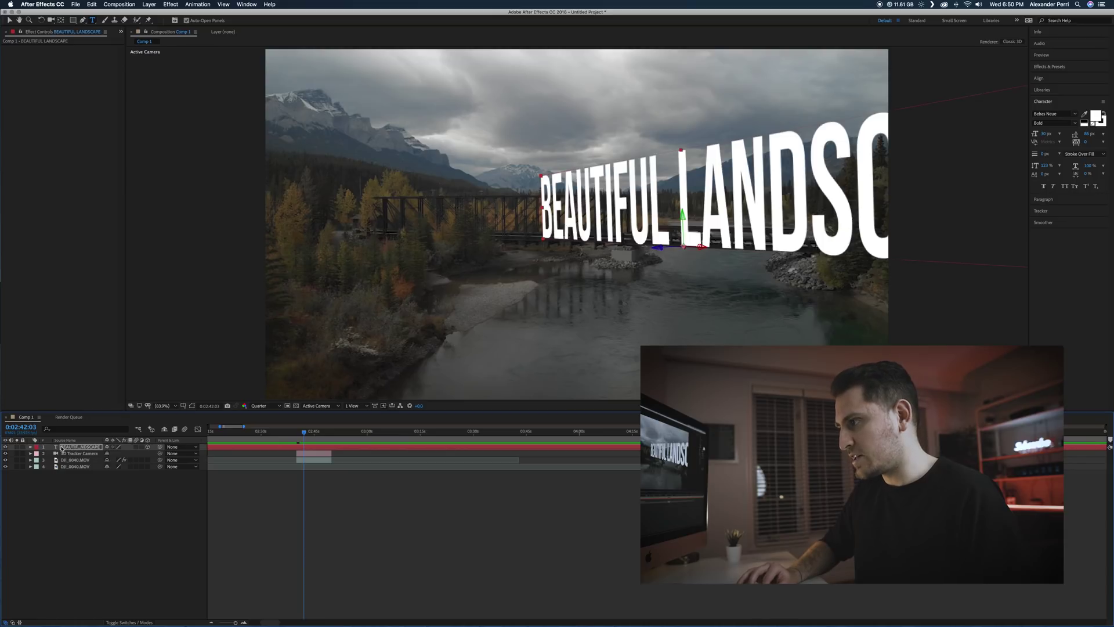
# Reduce the text layer's Scale from 7200 to about 5869.
pyautogui.click(31, 447)
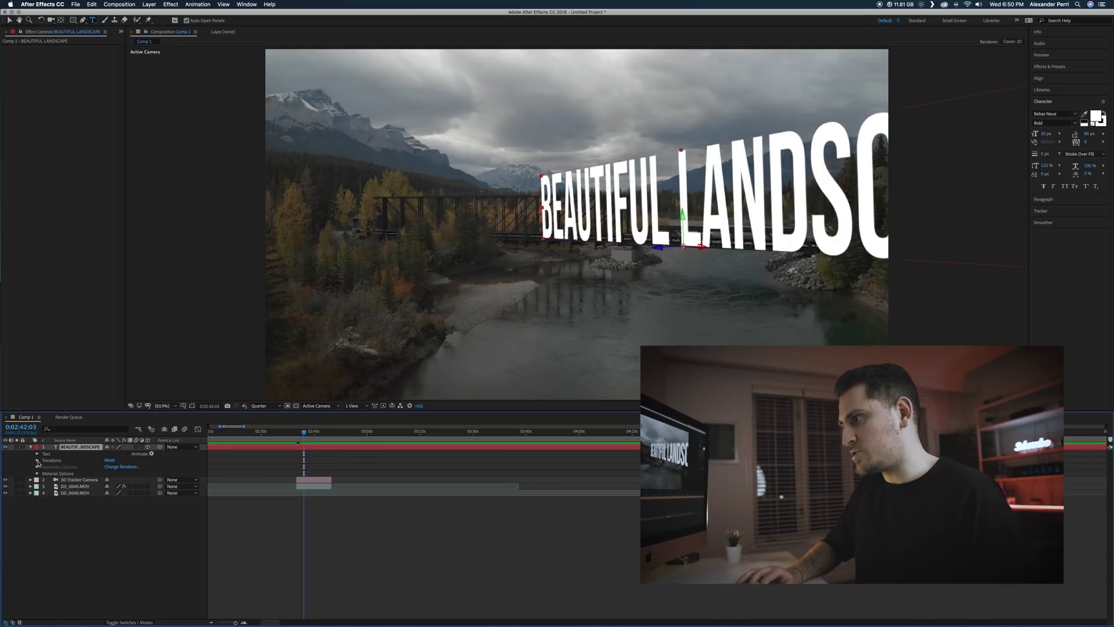
pyautogui.click(37, 460)
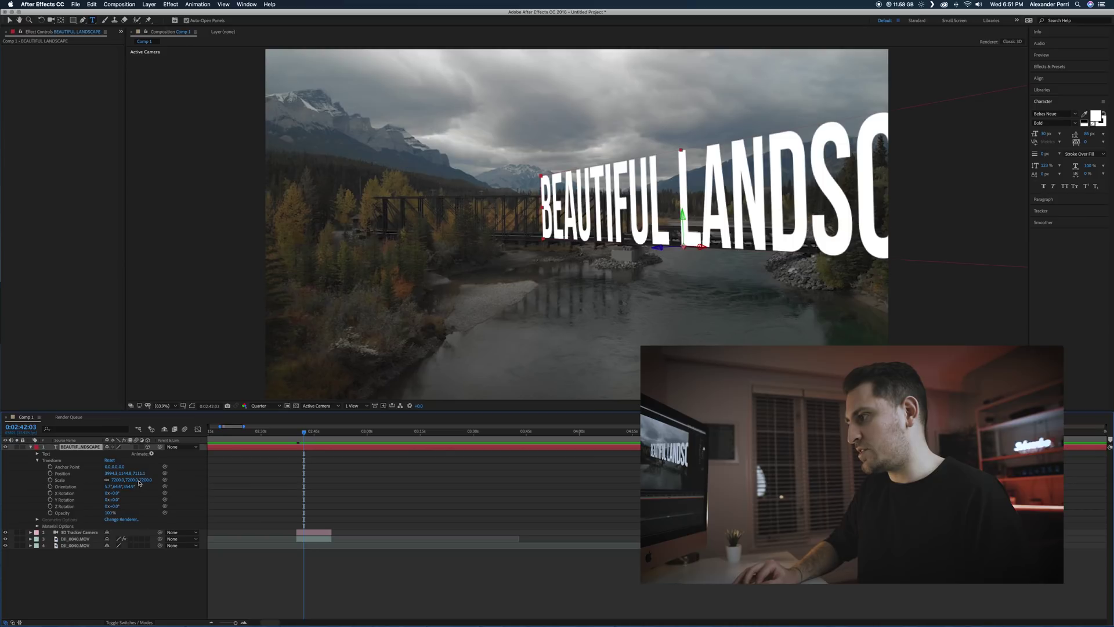
pyautogui.moveTo(134, 481); pyautogui.dragTo(36, 421)
pyautogui.moveTo(144, 489)
pyautogui.mouseDown()
pyautogui.moveTo(116, 507)
pyautogui.moveTo(129, 479)
pyautogui.mouseUp()
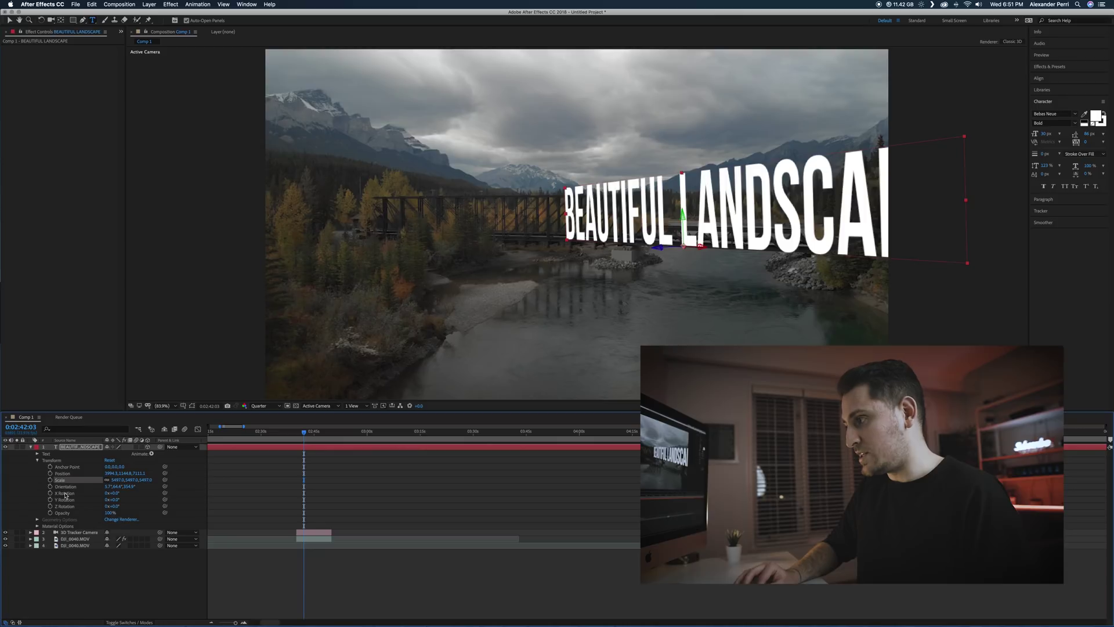
# Adjust the title's Orientation so it faces the viewer more squarely.
pyautogui.moveTo(128, 486); pyautogui.dragTo(130, 491)
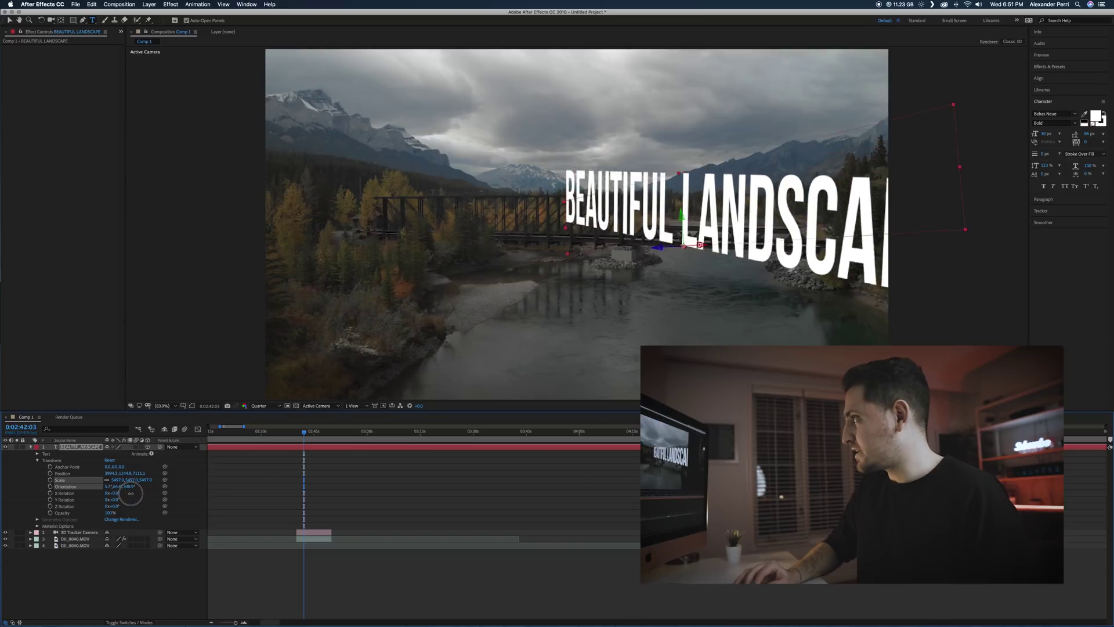
pyautogui.press('Up')
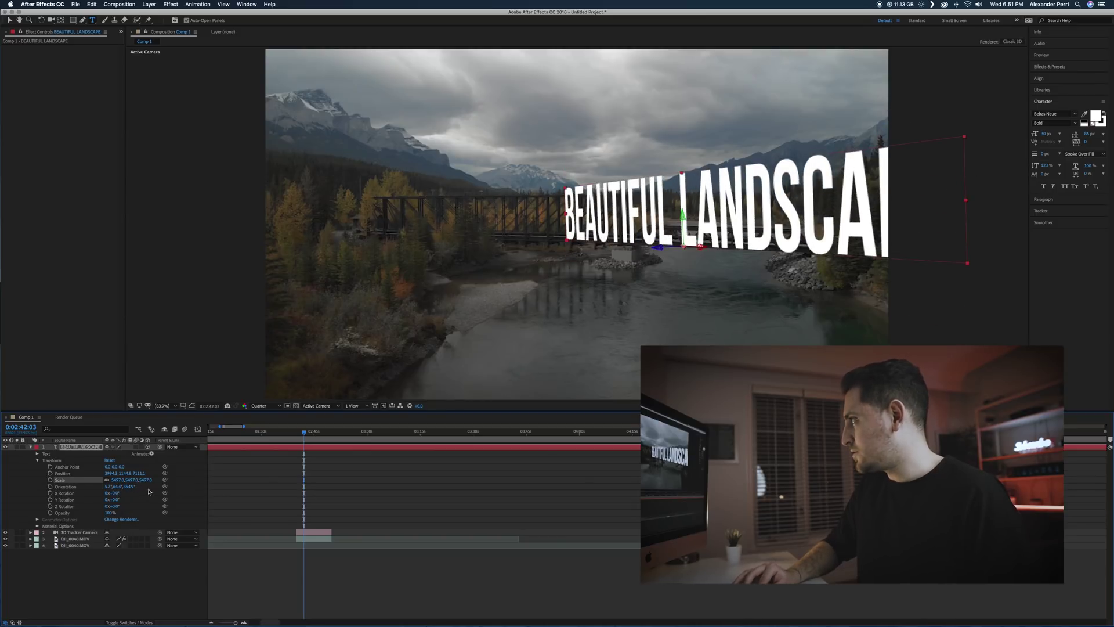
pyautogui.moveTo(113, 487)
pyautogui.mouseDown()
pyautogui.moveTo(93, 492)
pyautogui.moveTo(131, 488)
pyautogui.mouseUp()
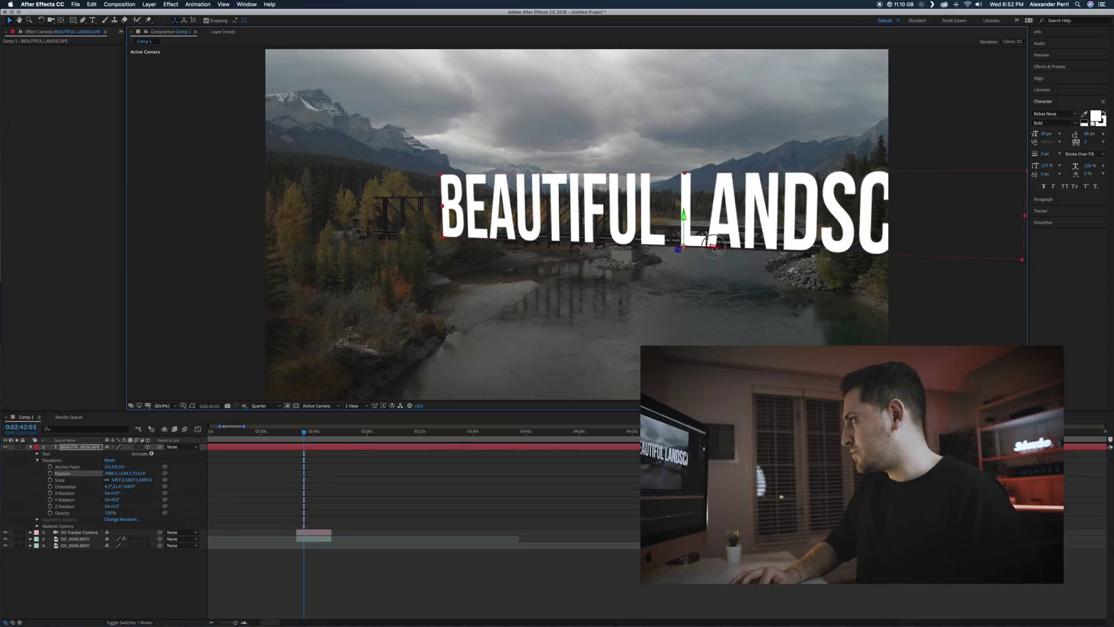
# Drag the title's X, Y and Z gizmos to centre it over the bridge, then return to 0:02:40:06.
pyautogui.moveTo(717, 249); pyautogui.dragTo(343, 202)
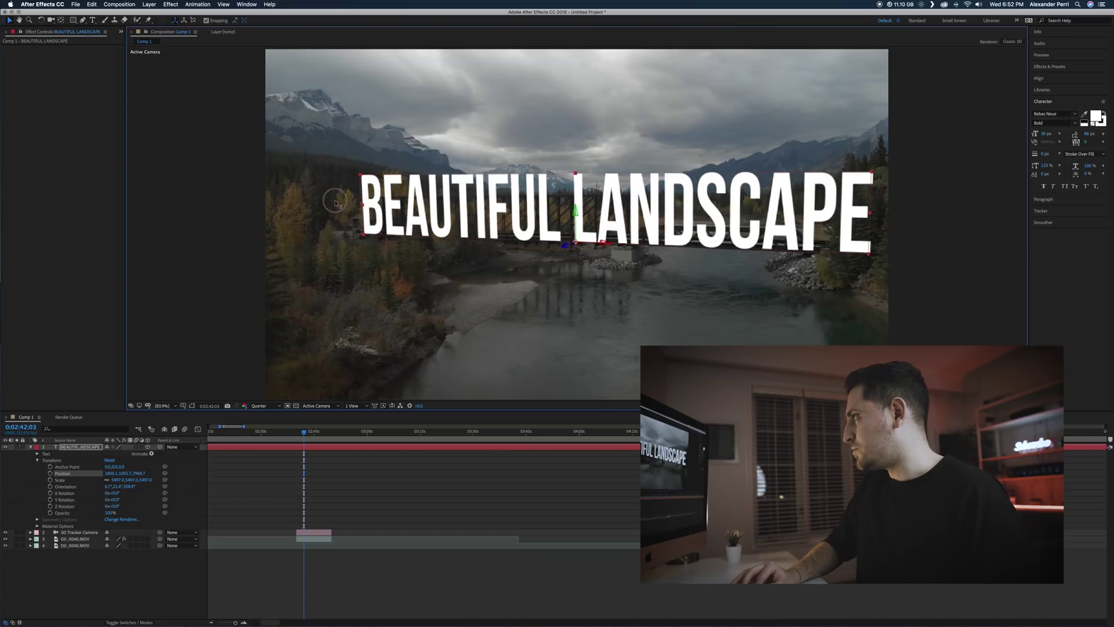
pyautogui.moveTo(574, 213); pyautogui.dragTo(560, 243)
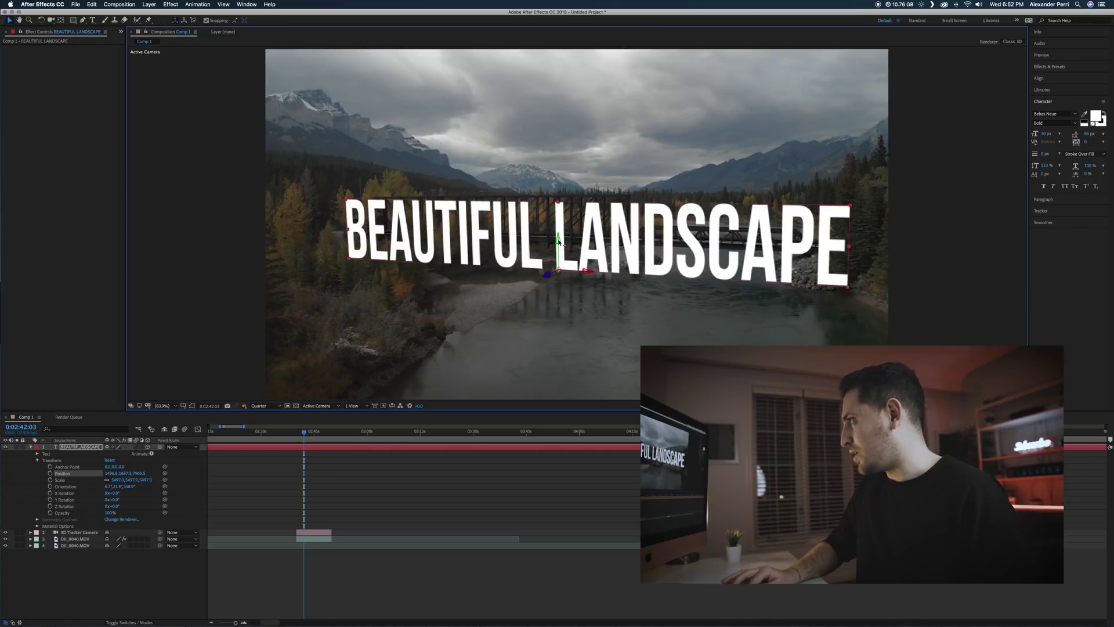
pyautogui.moveTo(558, 238); pyautogui.dragTo(597, 194)
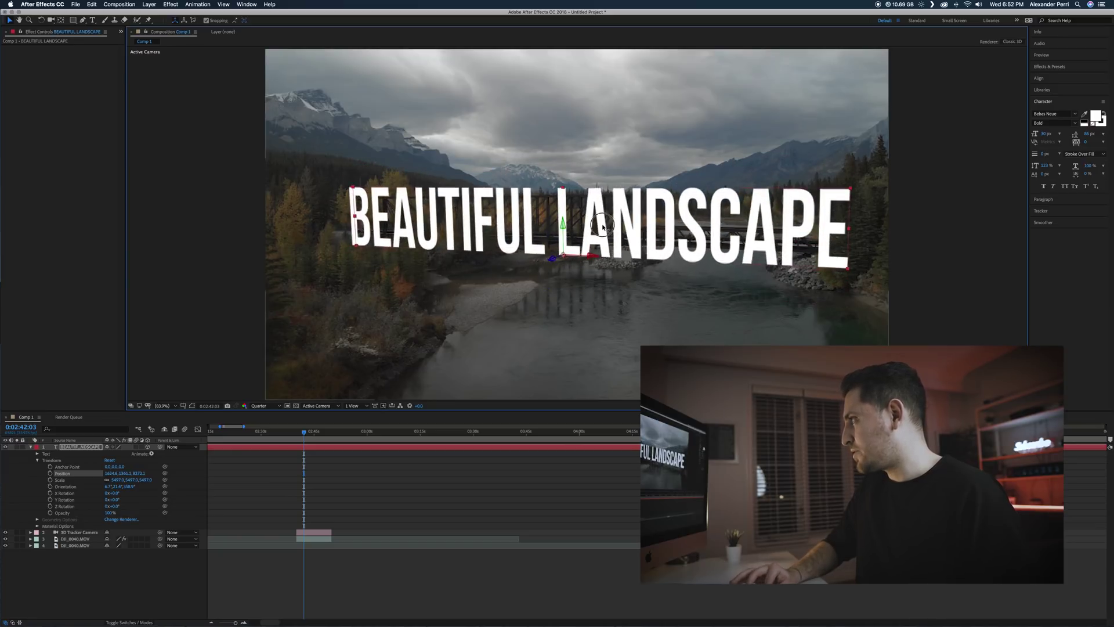
pyautogui.moveTo(550, 262); pyautogui.dragTo(685, 189)
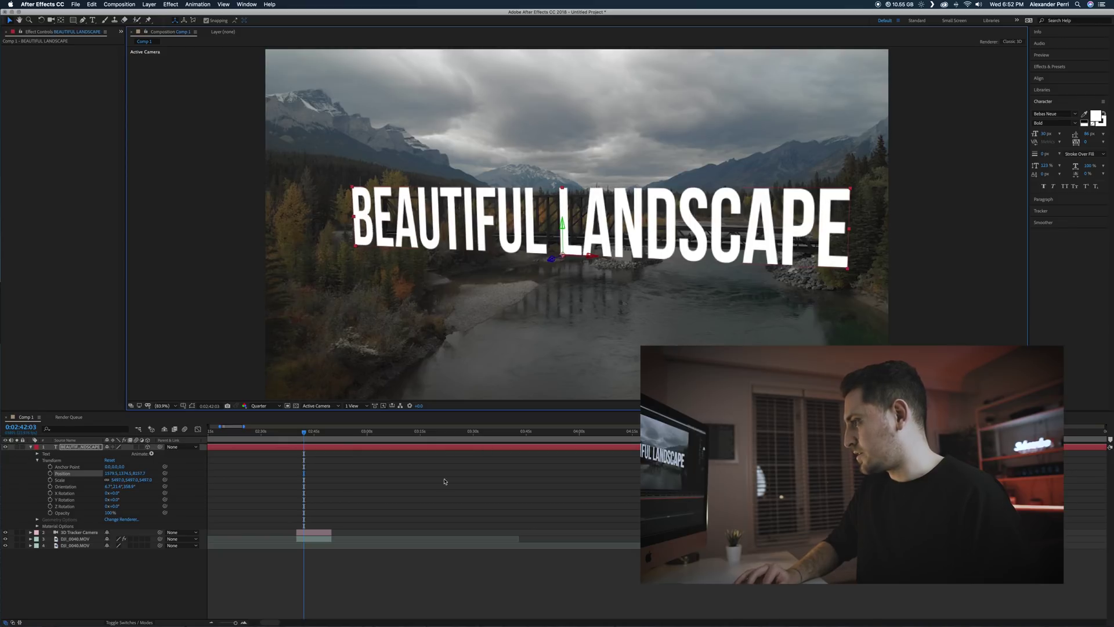
pyautogui.moveTo(306, 434); pyautogui.dragTo(297, 432)
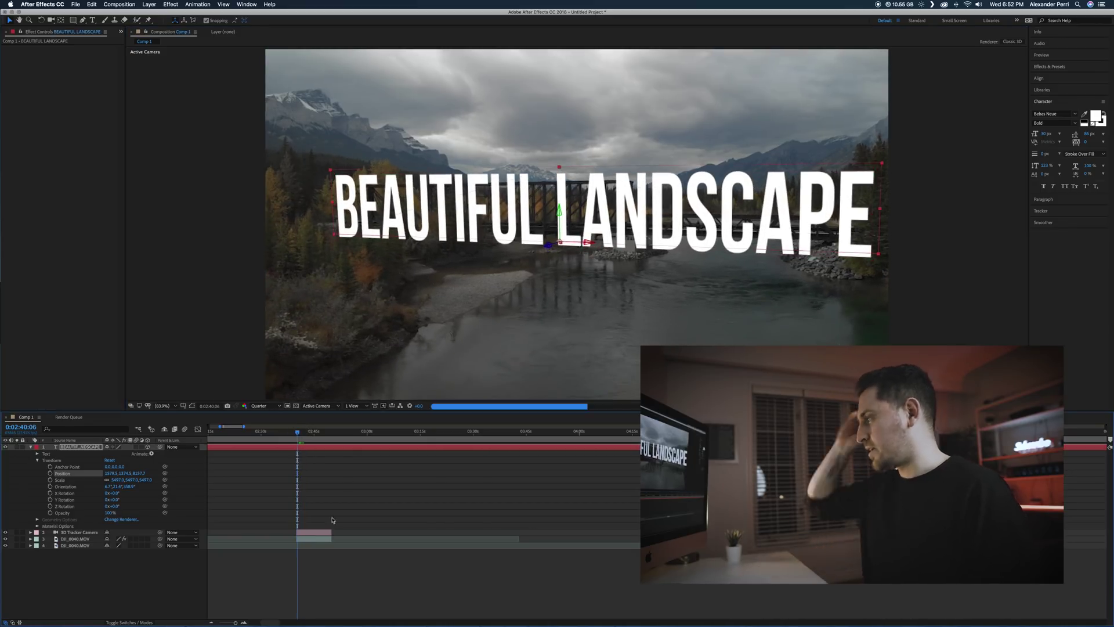
# Preview the shot, return to 0:02:46:06, and drag the title up along its Y axis.
pyautogui.press('space')
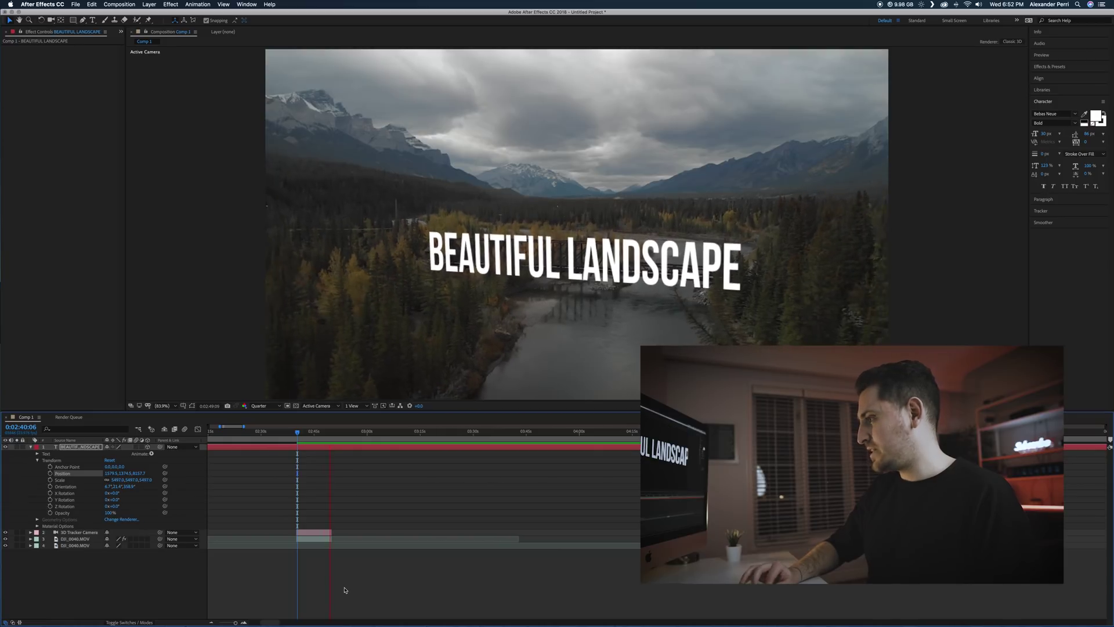
pyautogui.press('space')
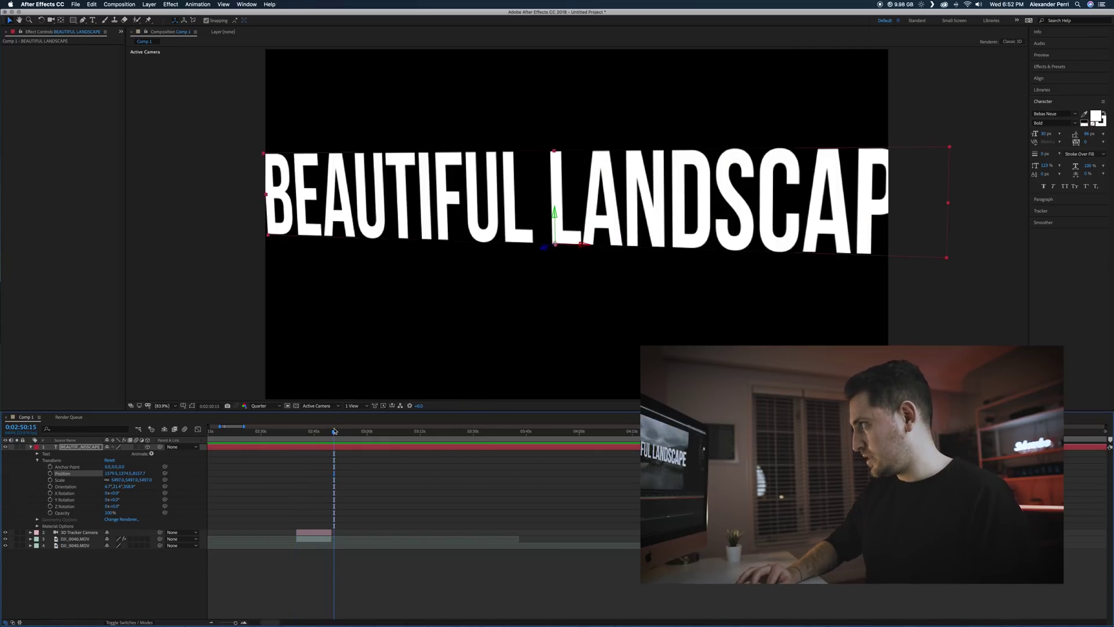
pyautogui.moveTo(334, 430); pyautogui.dragTo(308, 446)
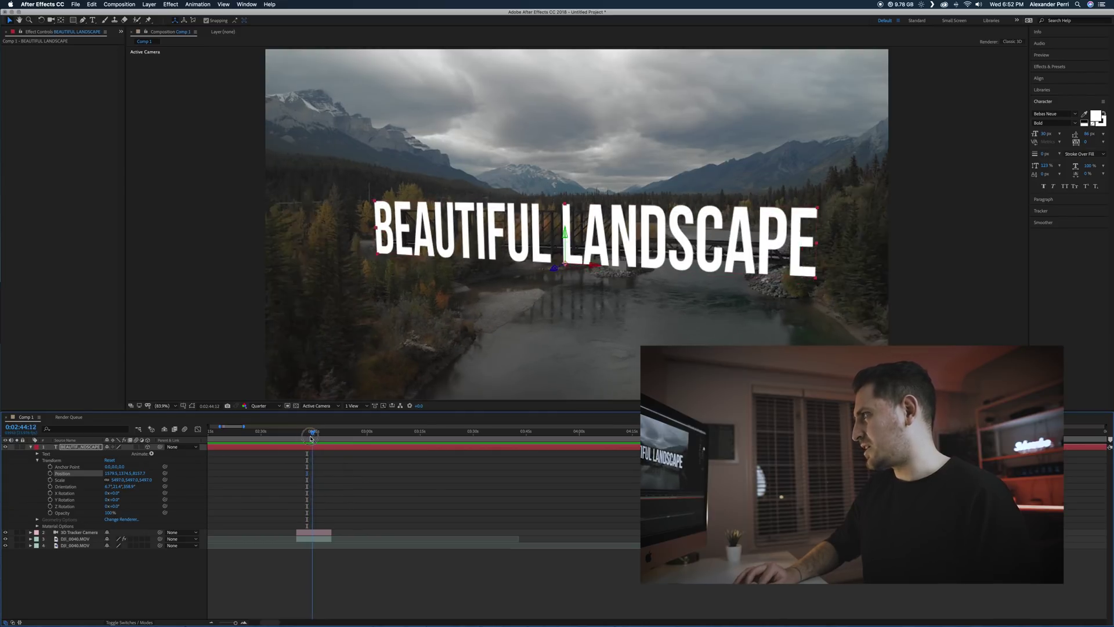
pyautogui.moveTo(572, 254); pyautogui.dragTo(554, 157)
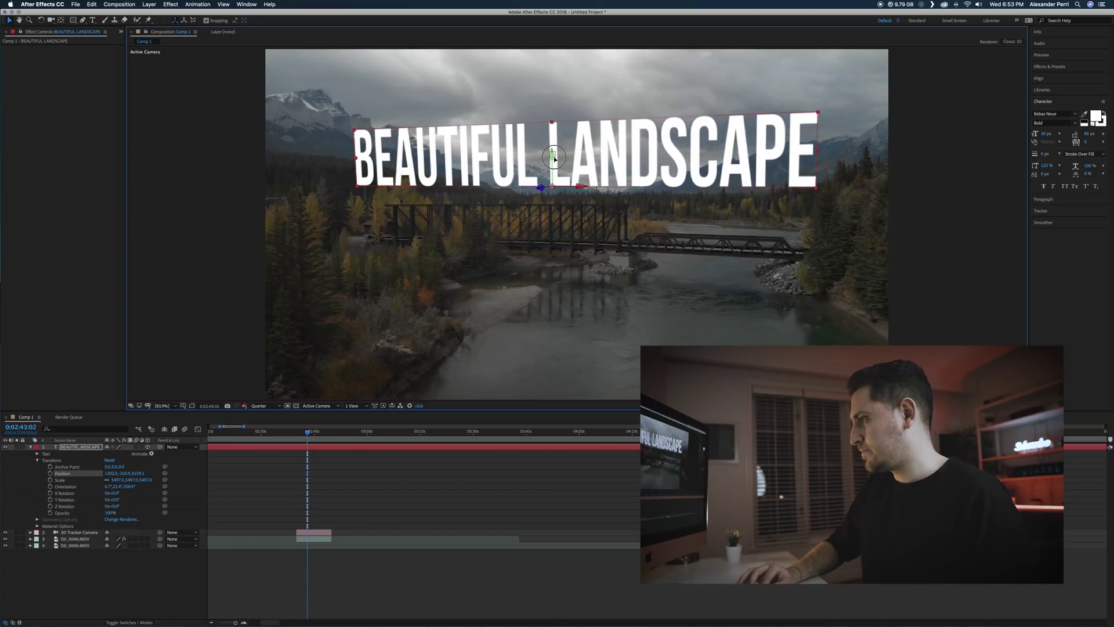
# Move the playhead back to 0:02:40:06 to review the tracked title.
pyautogui.click(297, 433)
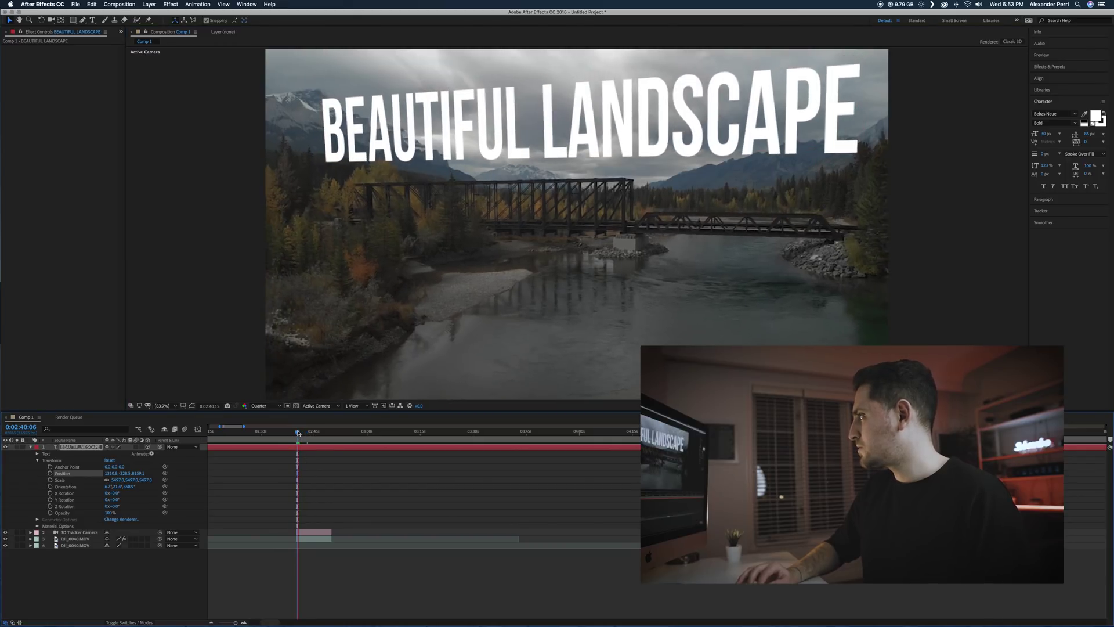